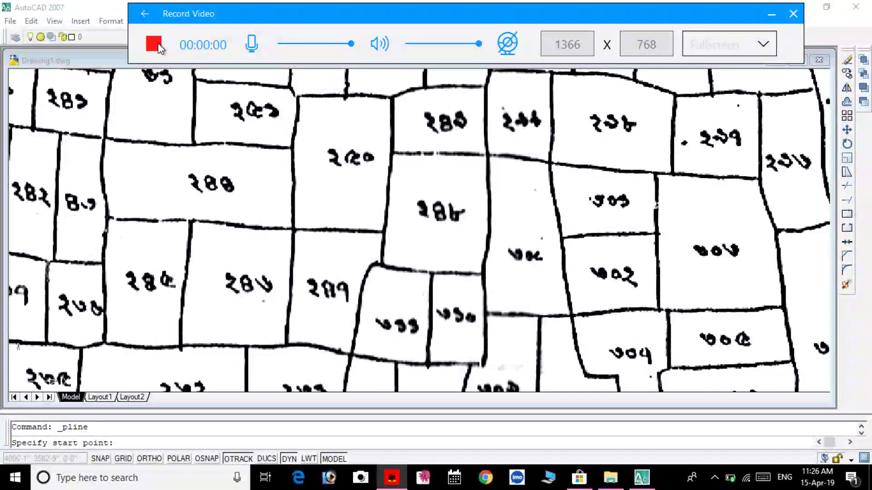
Open AutoCAD's Draw menu to reach the polyline command
{"action": "left_click", "coordinate": [768, 14]}
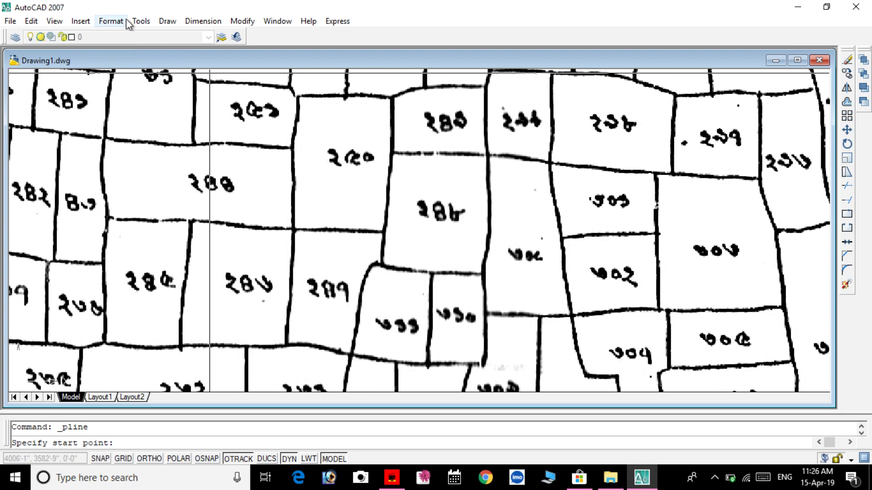
{"action": "left_click", "coordinate": [167, 20]}
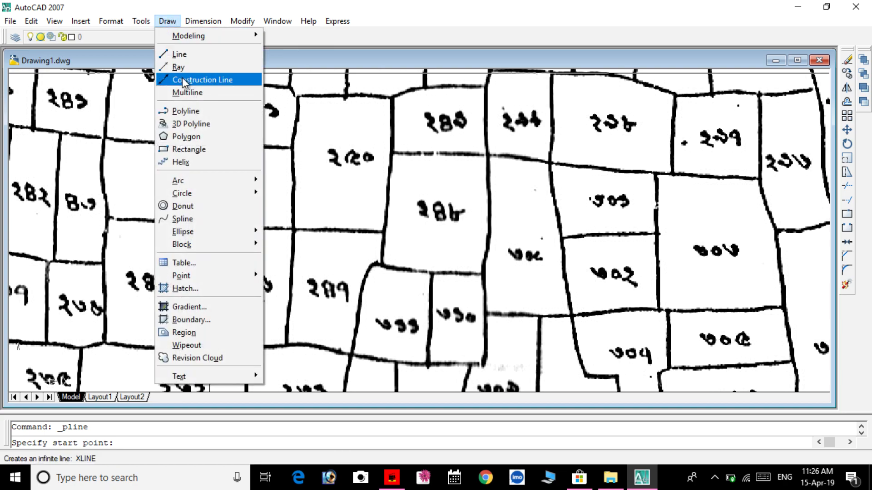
Trace a polyline through the corners and edge points of plot ২৮৬, closing back at the top-left corner
{"action": "left_click", "coordinate": [190, 110]}
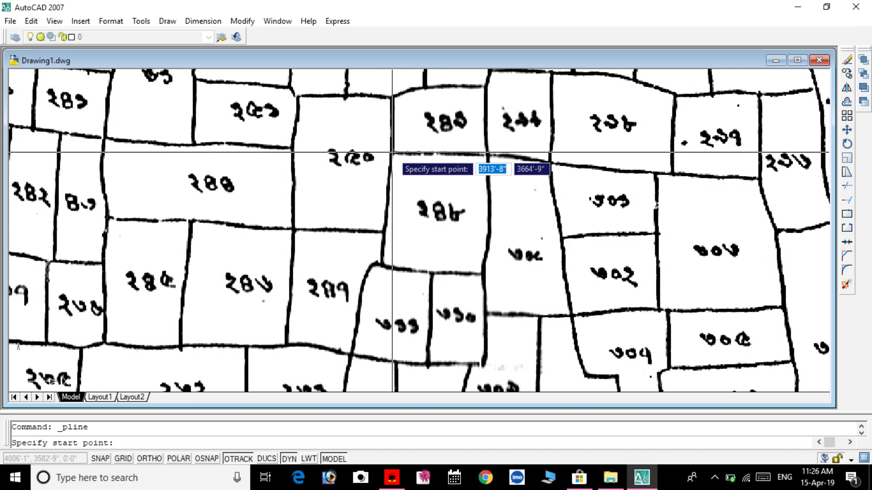
{"action": "left_click", "coordinate": [392, 153]}
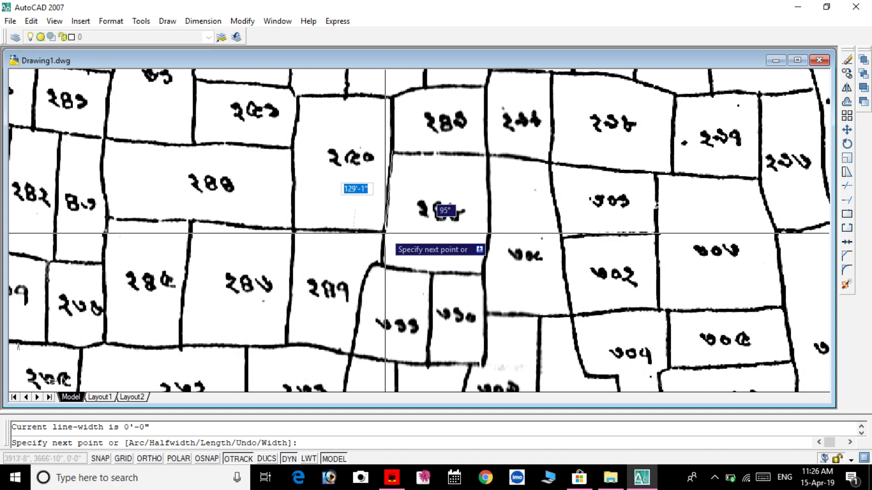
{"action": "left_click", "coordinate": [385, 233]}
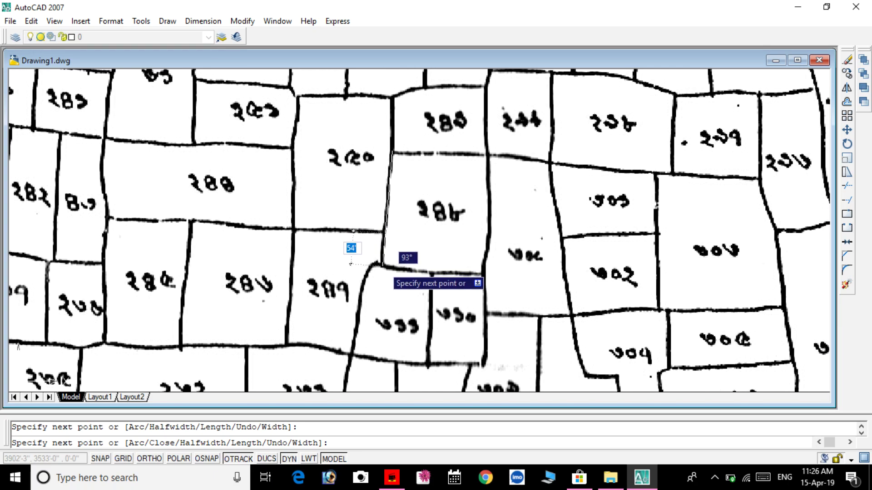
{"action": "left_click", "coordinate": [382, 265]}
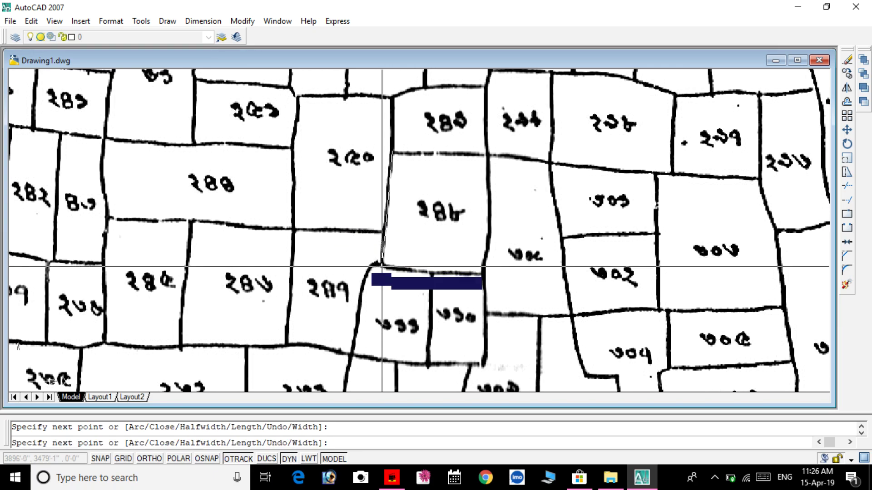
{"action": "left_click", "coordinate": [412, 269]}
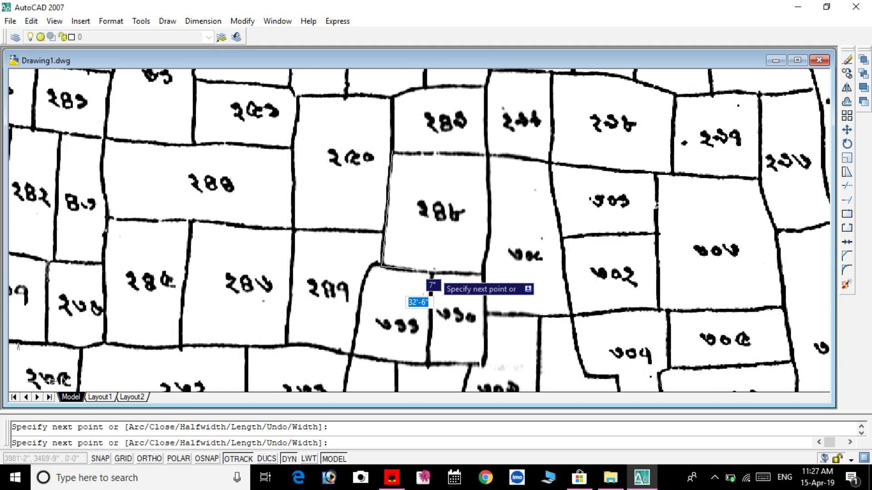
{"action": "left_click", "coordinate": [432, 271]}
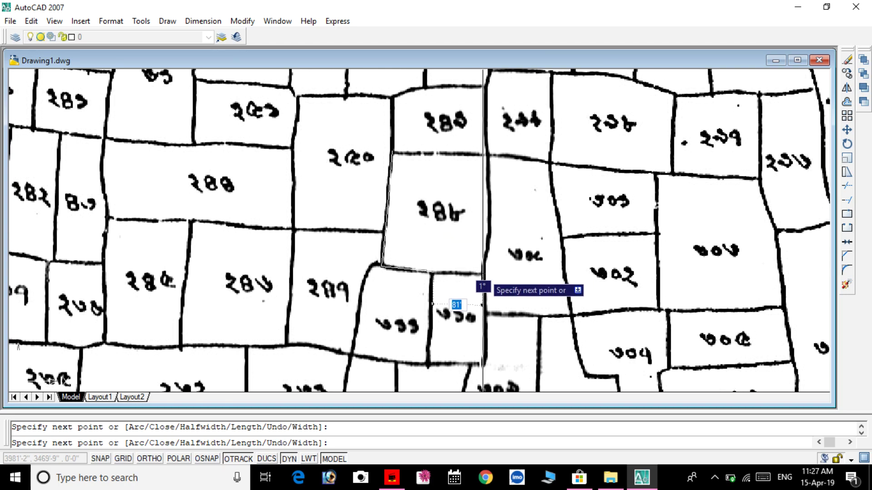
{"action": "left_click", "coordinate": [483, 273]}
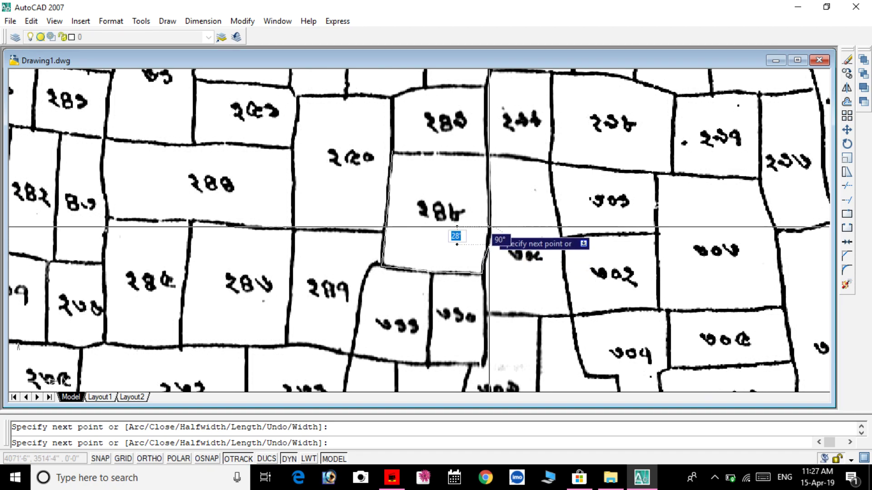
{"action": "left_click", "coordinate": [489, 227]}
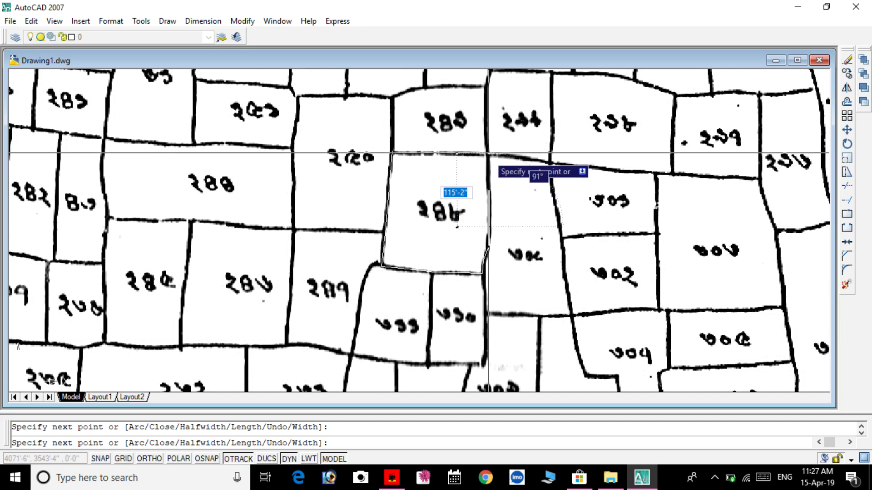
{"action": "left_click", "coordinate": [489, 153]}
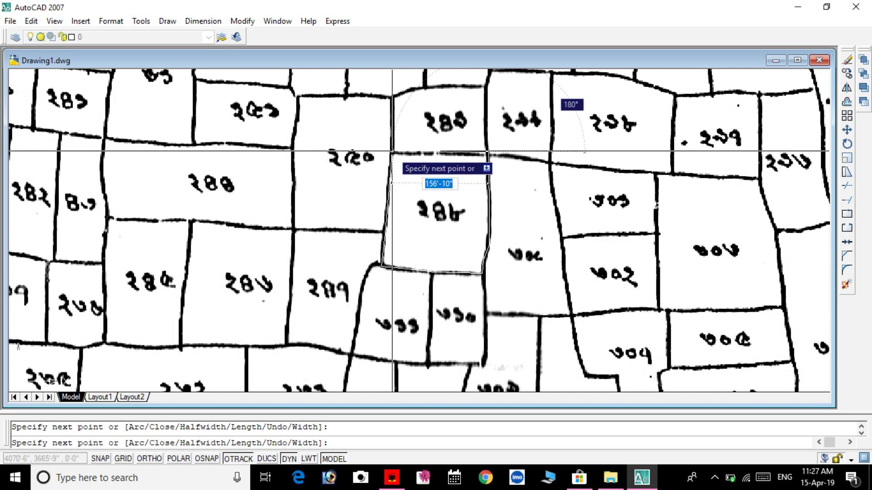
{"action": "left_click", "coordinate": [391, 151]}
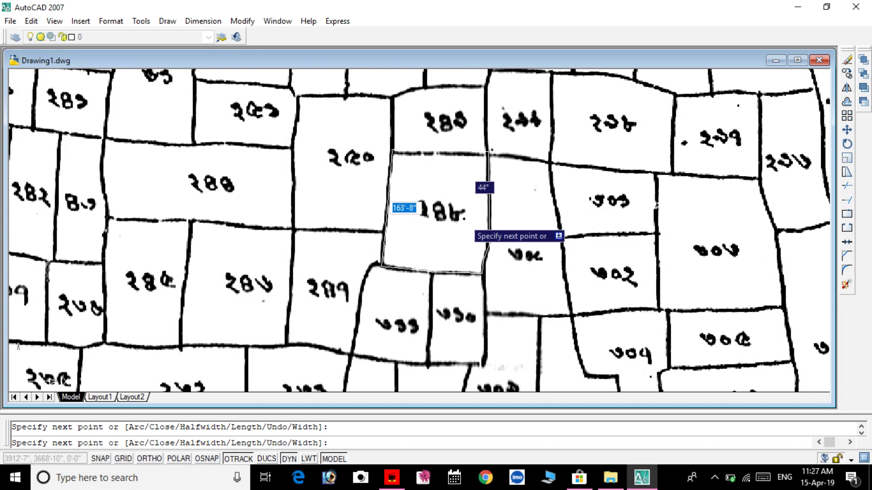
{"action": "key", "text": "Return"}
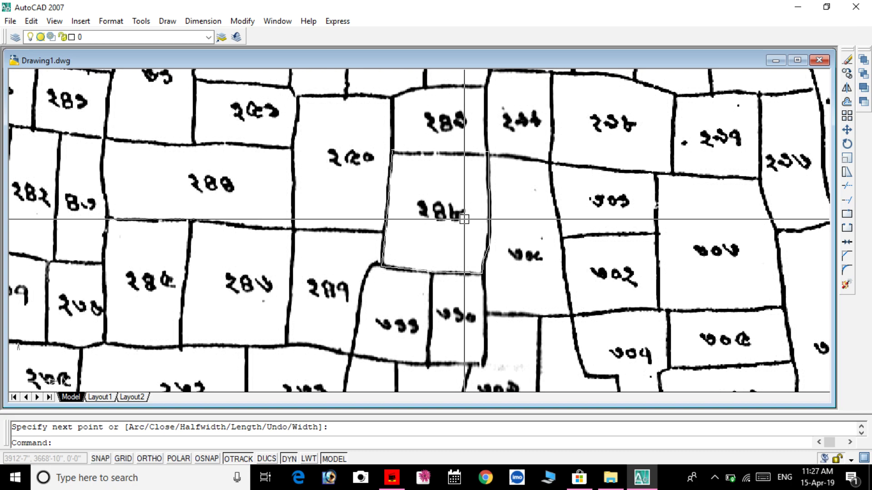
Select the traced outline and run LI to list its 32176.54 sq ft area and 711'-0" length
{"action": "scroll", "coordinate": [464, 220], "scroll_direction": "up", "scroll_amount": 2}
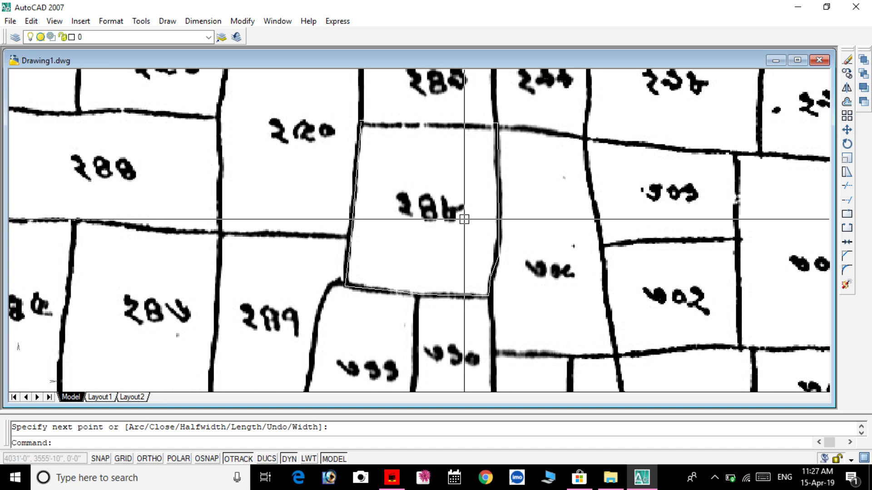
{"action": "left_click", "coordinate": [499, 202]}
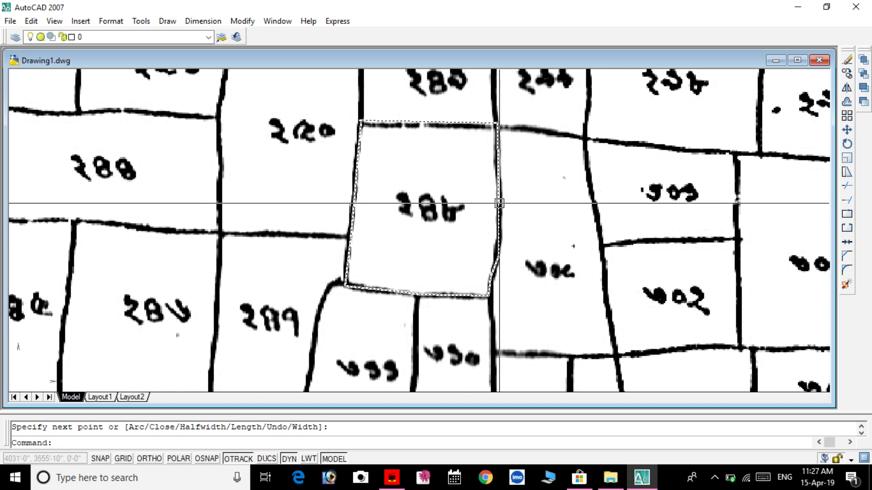
{"action": "left_click", "coordinate": [499, 203]}
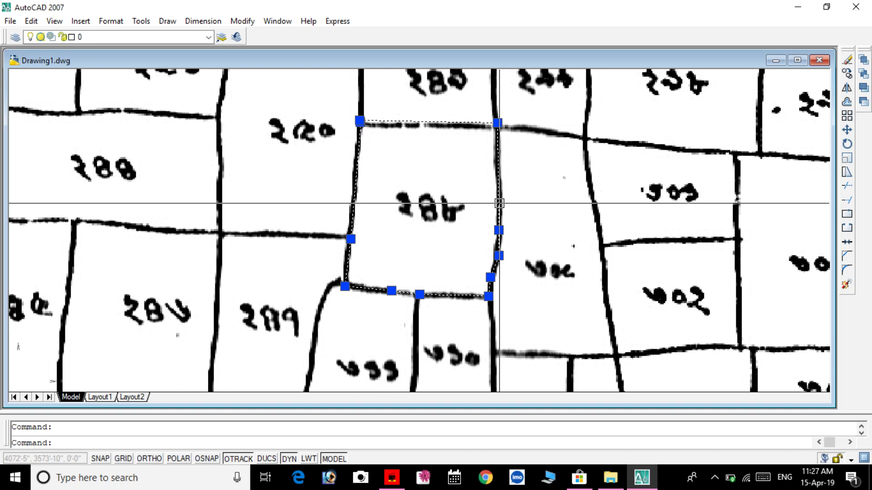
{"action": "type", "text": "li"}
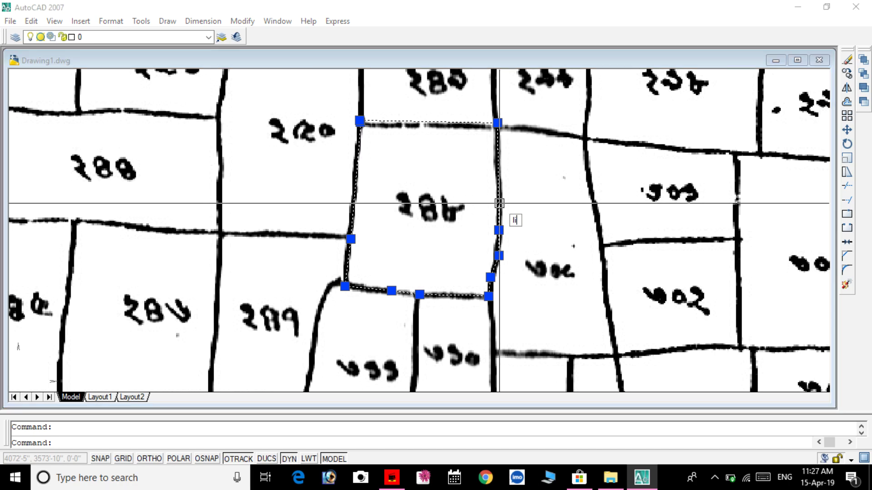
{"action": "key", "text": "Return"}
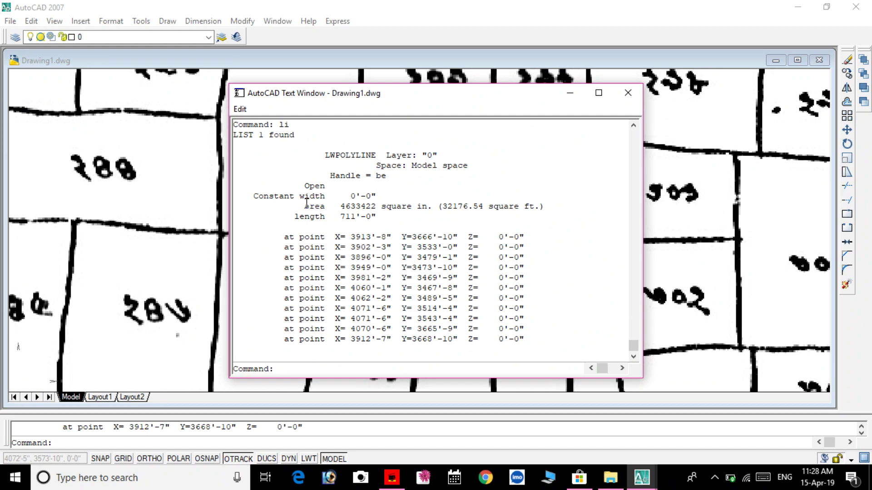
Highlight '(32176.54 square ft.)' in the LIST output, then close the Text Window
{"action": "left_click_drag", "start_coordinate": [305, 206], "coordinate": [410, 199]}
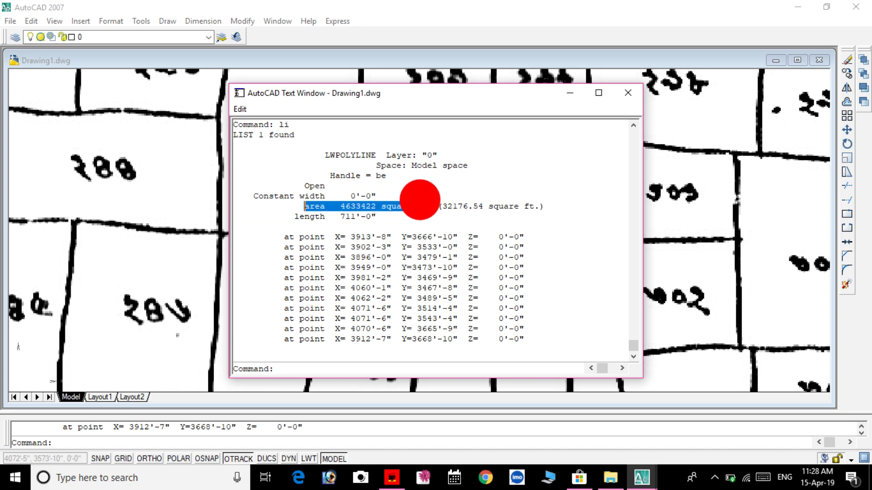
{"action": "left_click_drag", "start_coordinate": [410, 199], "coordinate": [430, 208]}
{"action": "left_click", "coordinate": [429, 207]}
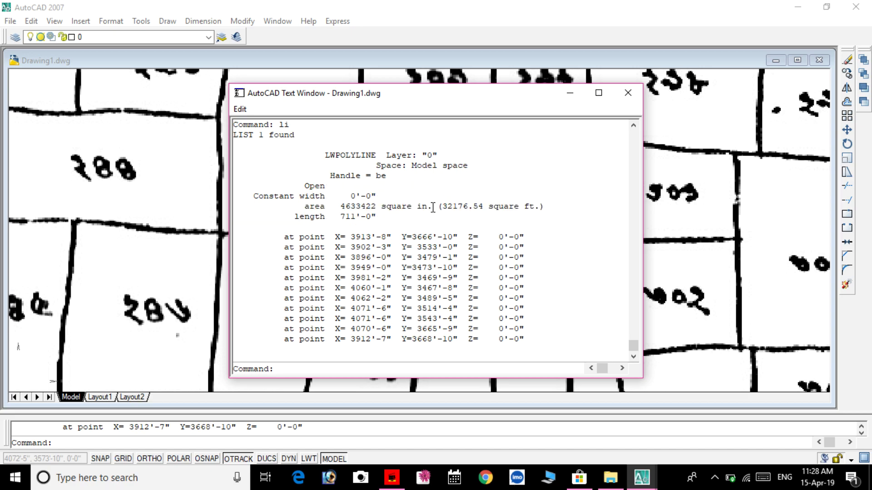
{"action": "mouse_move", "coordinate": [439, 206]}
{"action": "left_mouse_down"}
{"action": "mouse_move", "coordinate": [526, 199]}
{"action": "mouse_move", "coordinate": [547, 207]}
{"action": "left_mouse_up"}
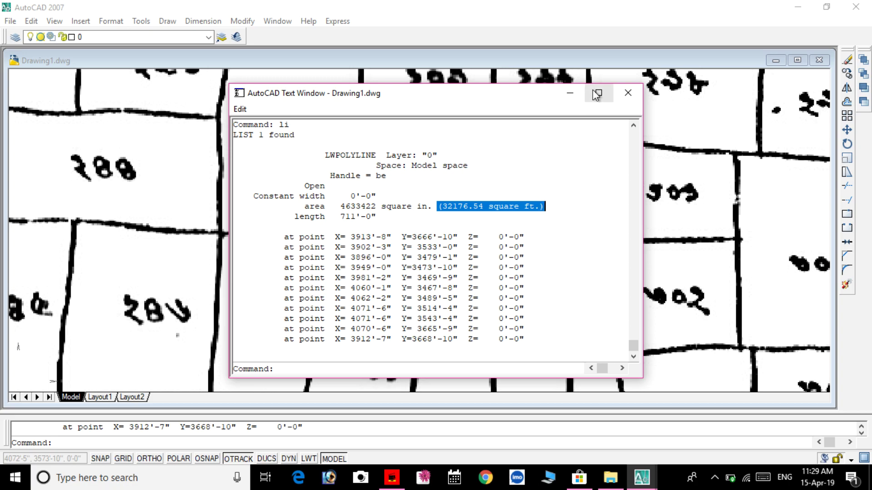
{"action": "left_click", "coordinate": [622, 93]}
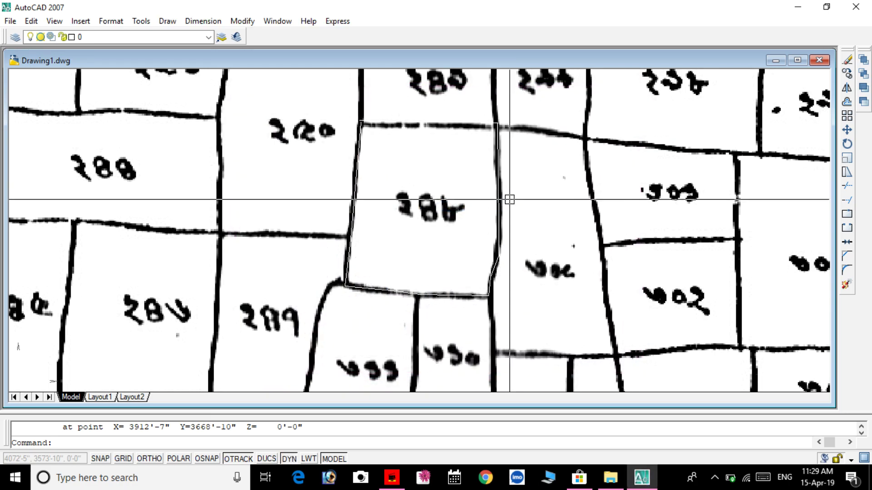
Select the plot 286 outline, then abandon the File menu and clear the selection
{"action": "left_click", "coordinate": [500, 202]}
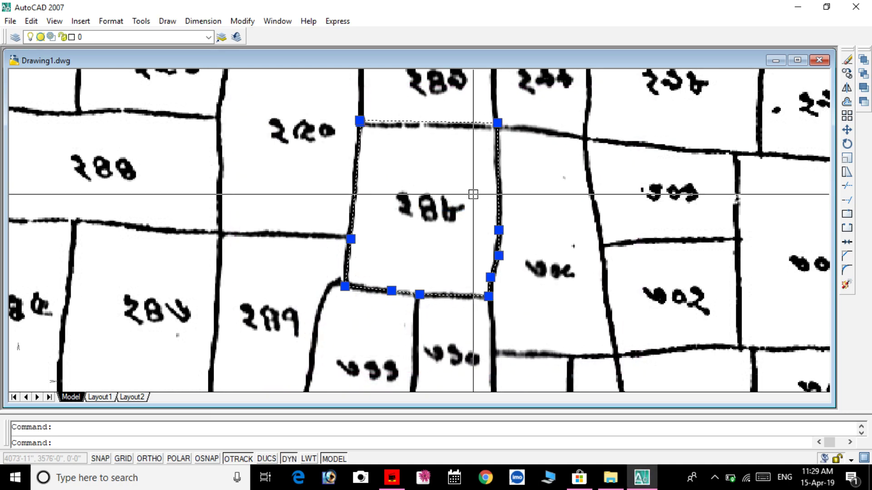
{"action": "left_click", "coordinate": [10, 21]}
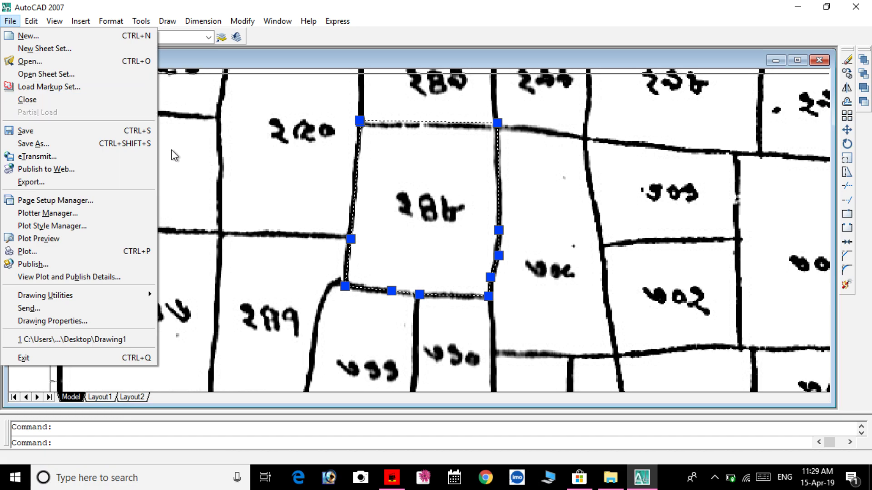
{"action": "left_click", "coordinate": [352, 184]}
{"action": "key", "text": "Escape"}
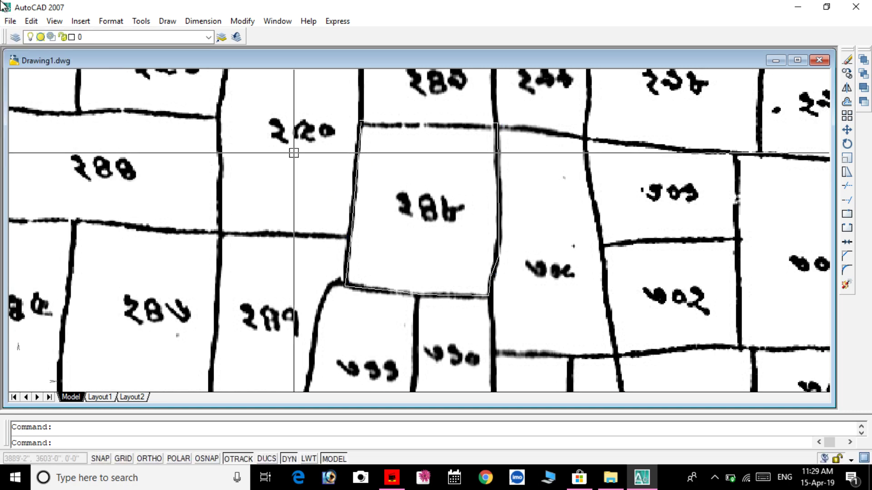
{"action": "left_click", "coordinate": [171, 111]}
{"action": "left_click", "coordinate": [64, 92]}
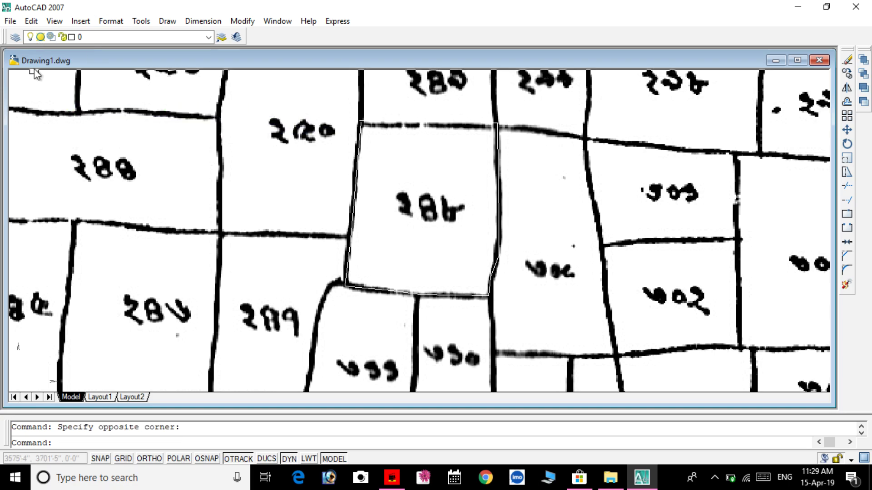
Reselect the plot 286 outline and copy it with Edit > Copy
{"action": "left_click", "coordinate": [356, 181]}
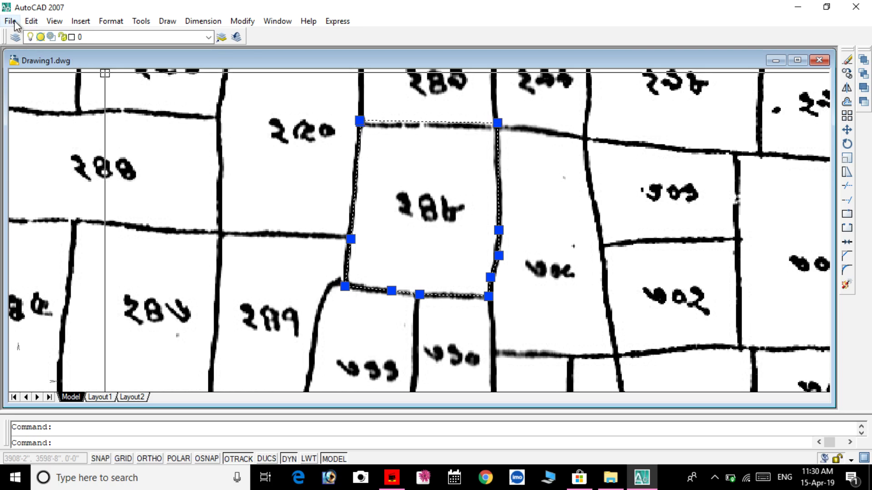
{"action": "left_click", "coordinate": [31, 21]}
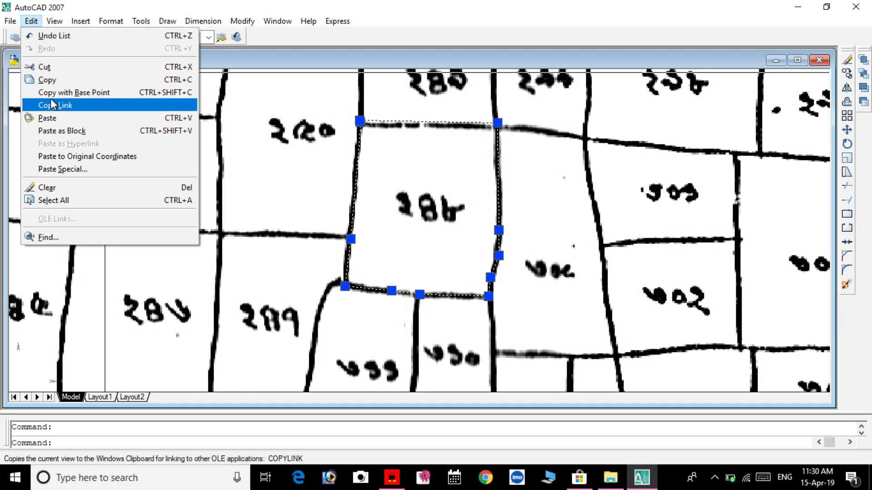
{"action": "left_click", "coordinate": [48, 80]}
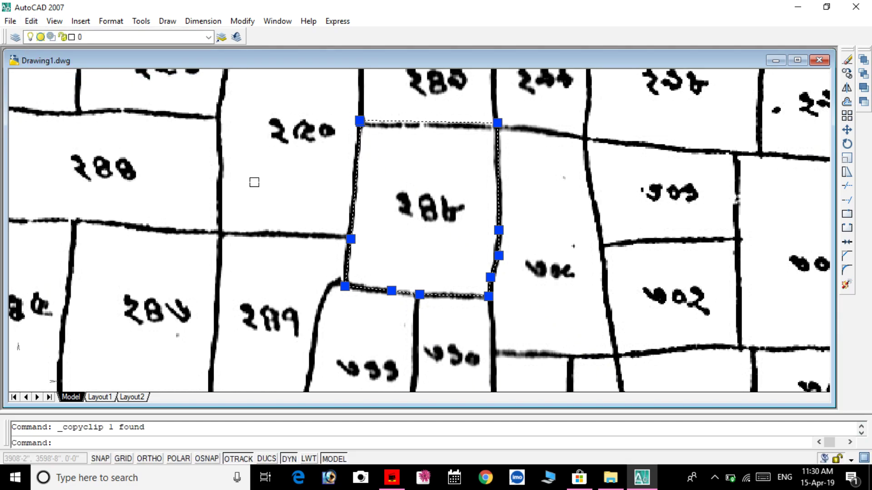
Zoom out and paste the copied outline at a point left of the scanned map
{"action": "scroll", "coordinate": [439, 205], "scroll_direction": "down", "scroll_amount": 1}
{"action": "scroll", "coordinate": [439, 206], "scroll_direction": "down", "scroll_amount": 2}
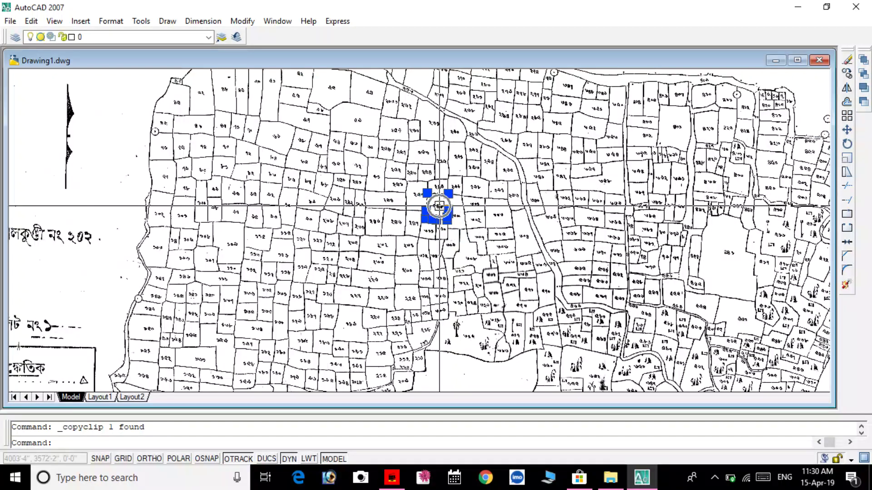
{"action": "scroll", "coordinate": [439, 205], "scroll_direction": "down", "scroll_amount": 3}
{"action": "scroll", "coordinate": [440, 206], "scroll_direction": "down", "scroll_amount": 2}
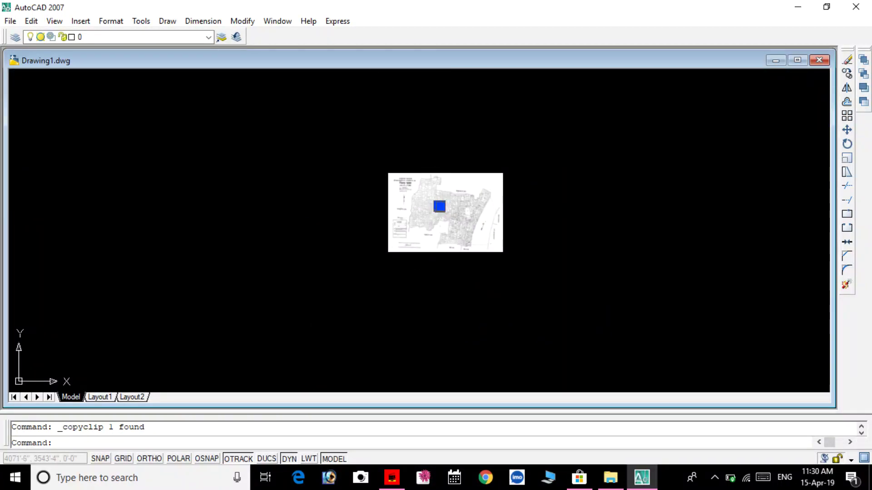
{"action": "left_click", "coordinate": [238, 246]}
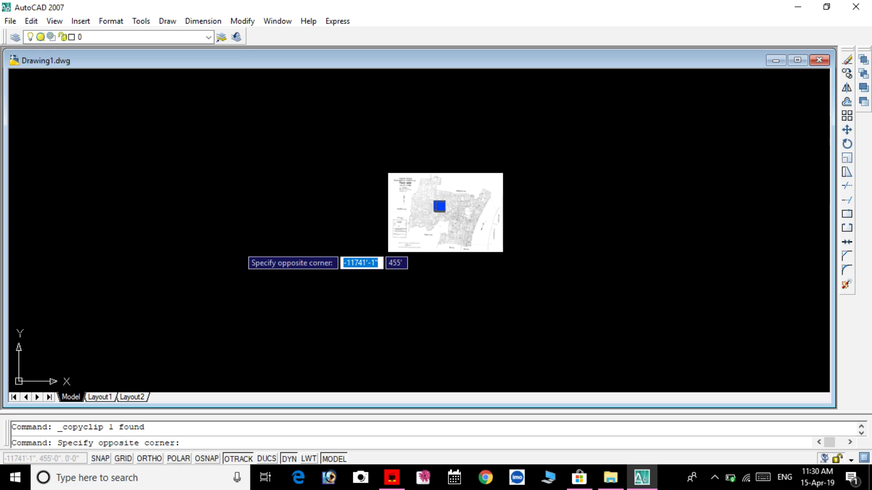
{"action": "left_click", "coordinate": [238, 246]}
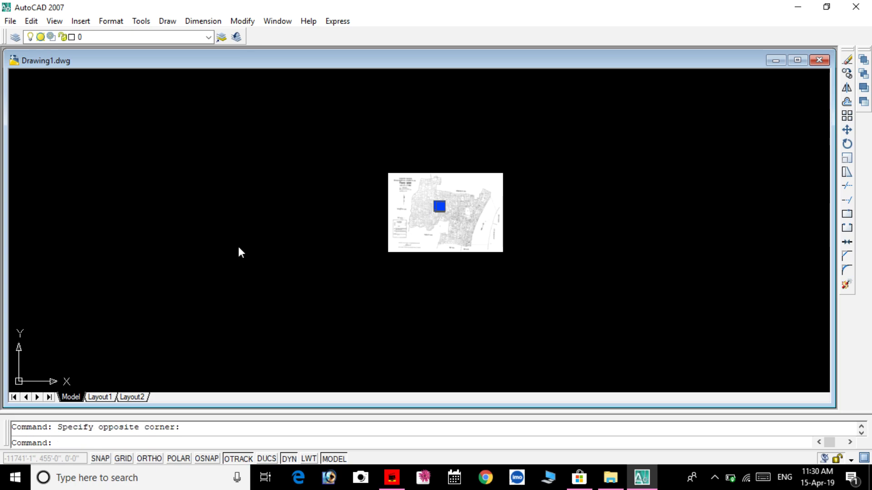
{"action": "right_click", "coordinate": [239, 251]}
{"action": "left_click", "coordinate": [266, 273]}
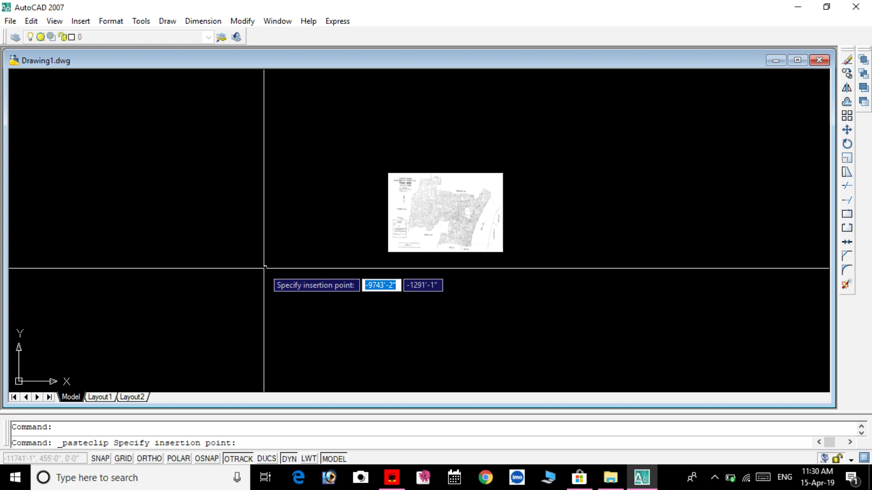
{"action": "left_click", "coordinate": [264, 268]}
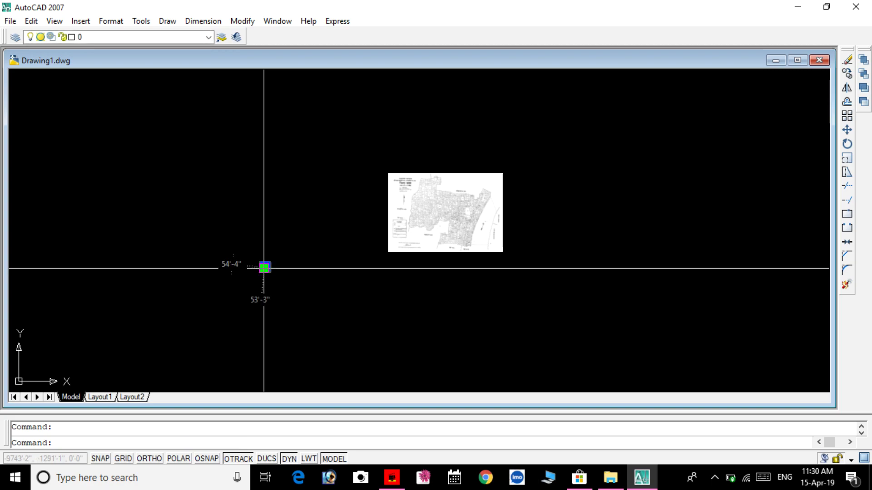
Drag selection windows around the pasted outline copy
{"action": "left_click", "coordinate": [291, 238]}
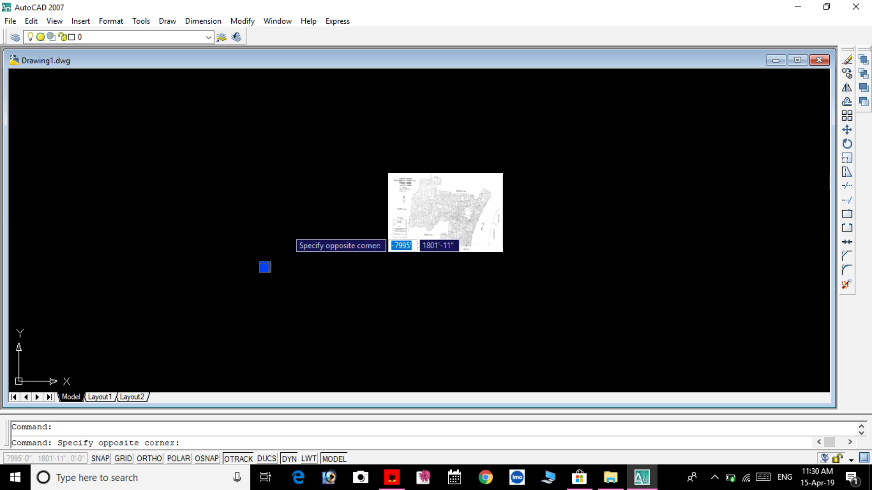
{"action": "left_click", "coordinate": [291, 239]}
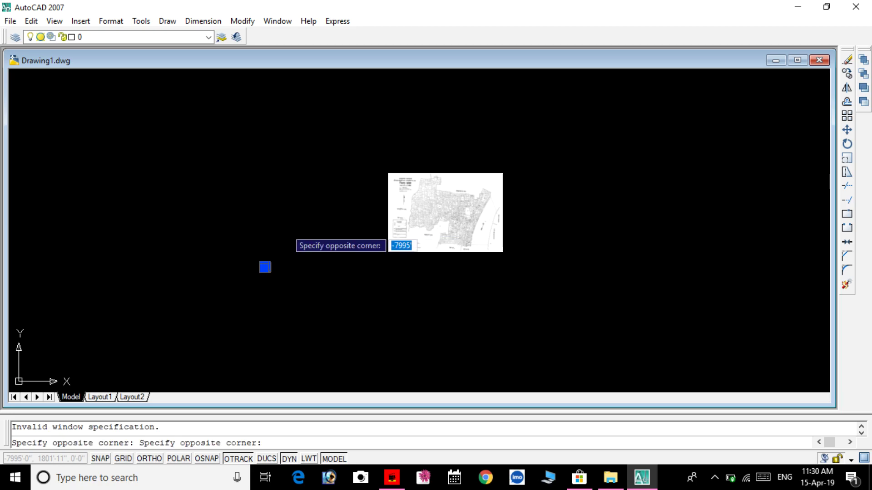
{"action": "left_click", "coordinate": [286, 230]}
{"action": "left_click", "coordinate": [287, 237]}
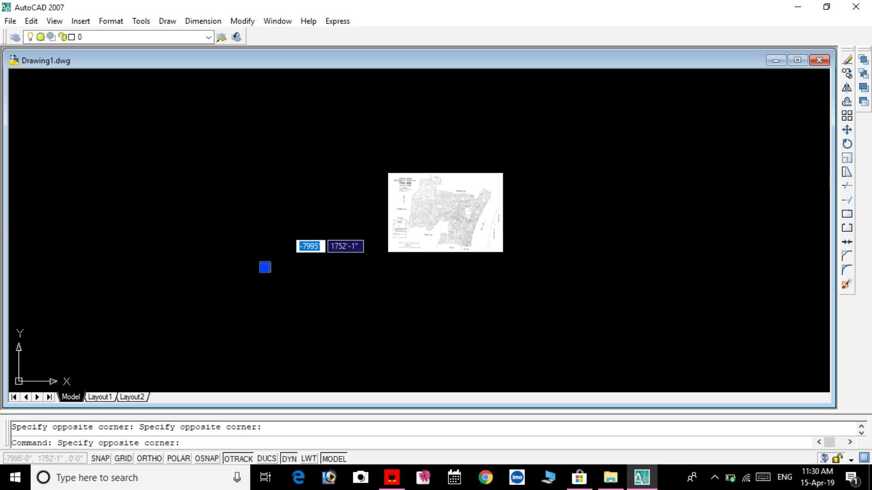